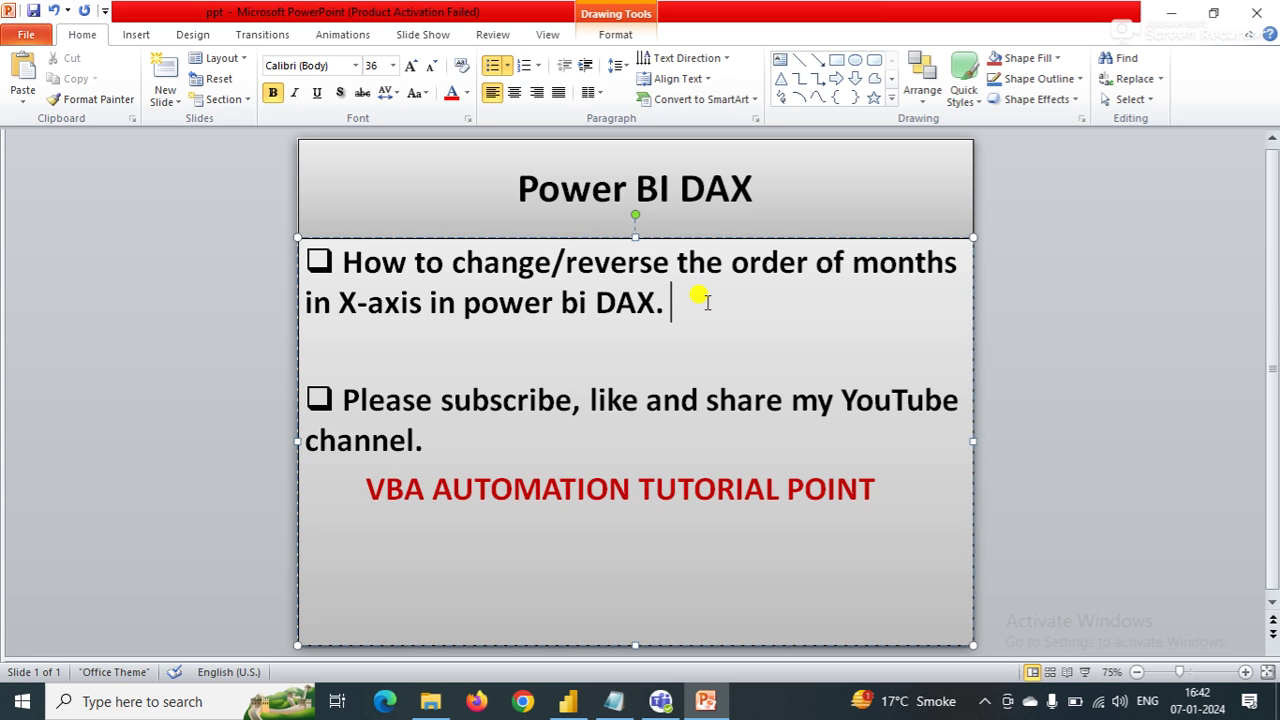
Switch to Power BI Desktop's Page 3, where the column and line charts run Jan to Dec.
left_click(575, 701)
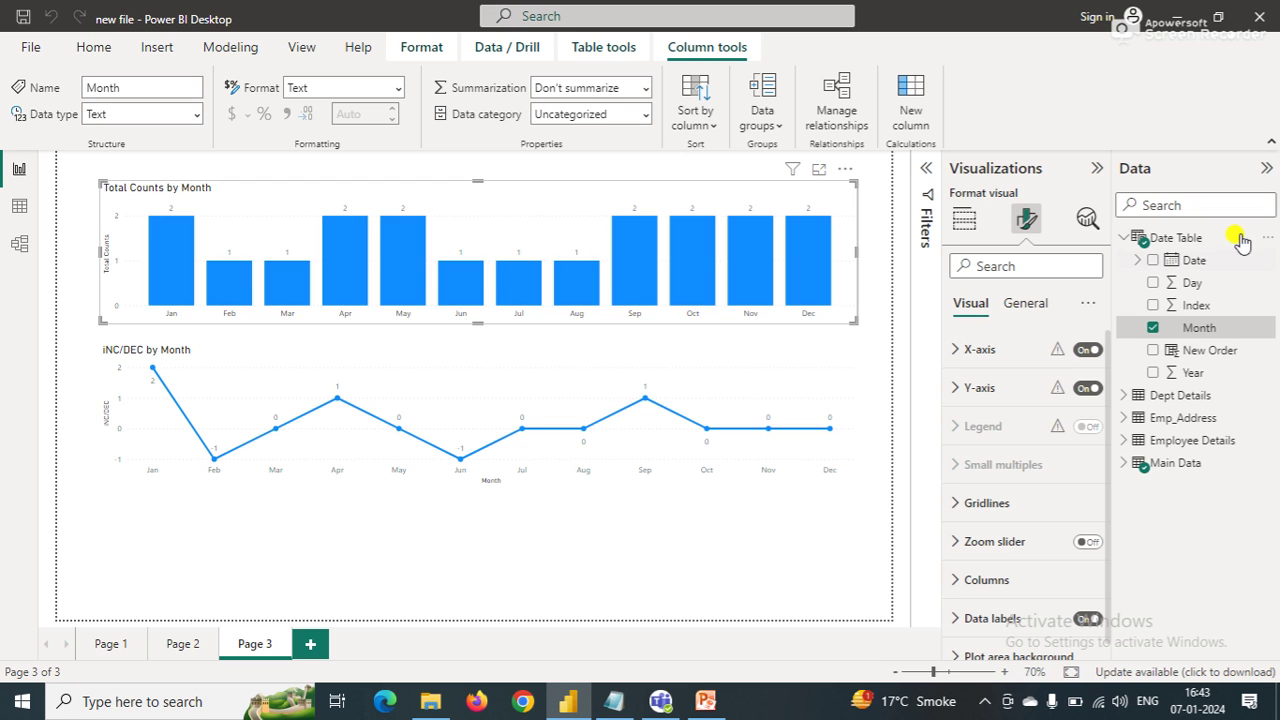
Show the Date Table grid in Data view with its DAX formula, then the New Order formula.
left_click(1182, 237)
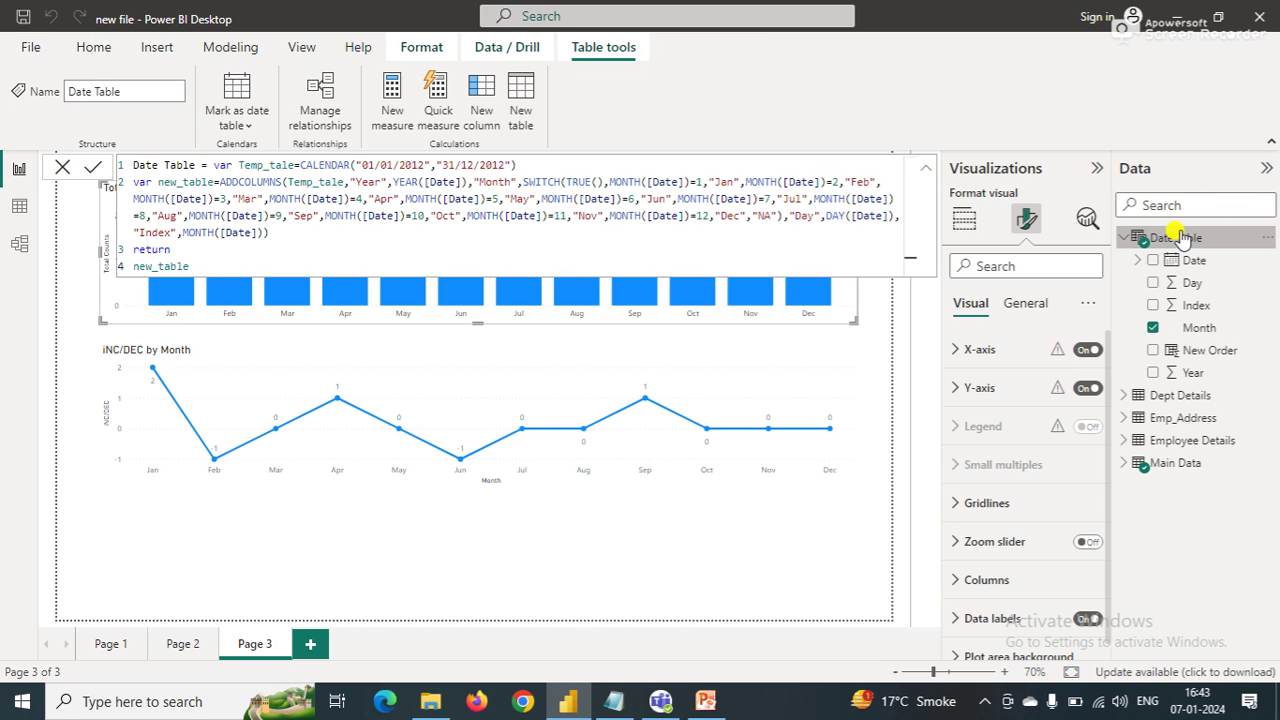
left_click(20, 210)
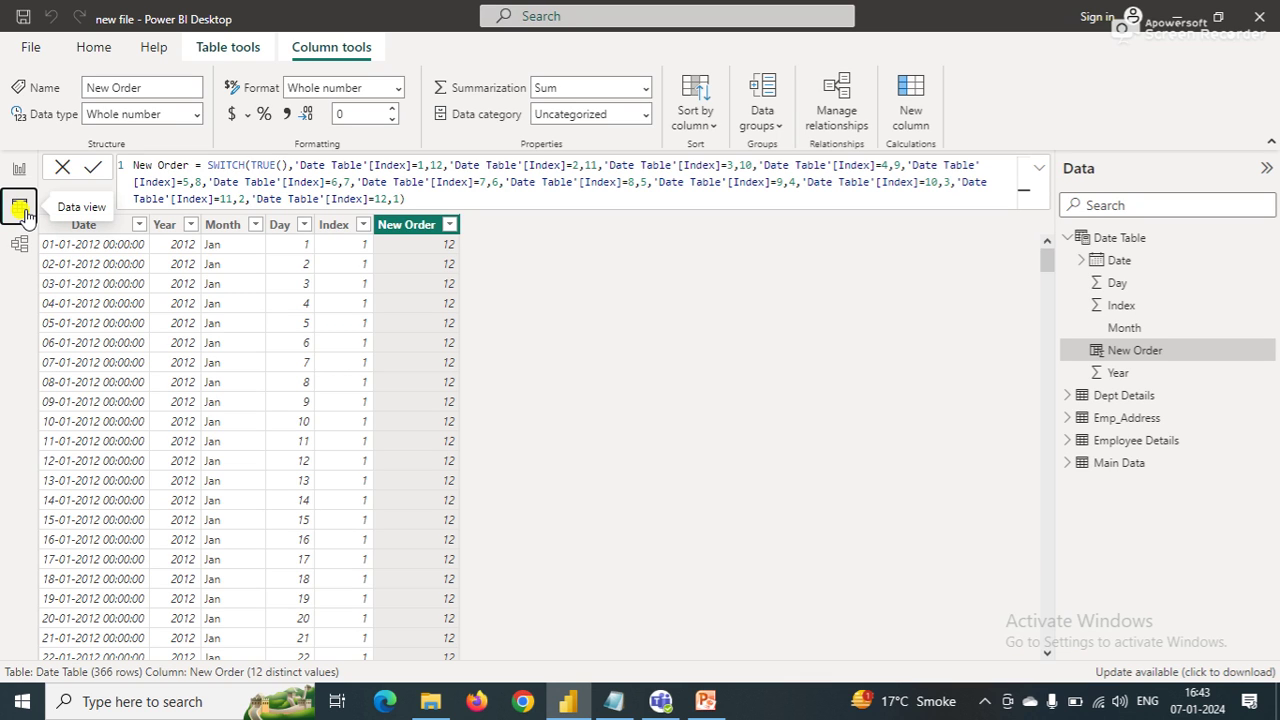
mouse_move(1120, 238)
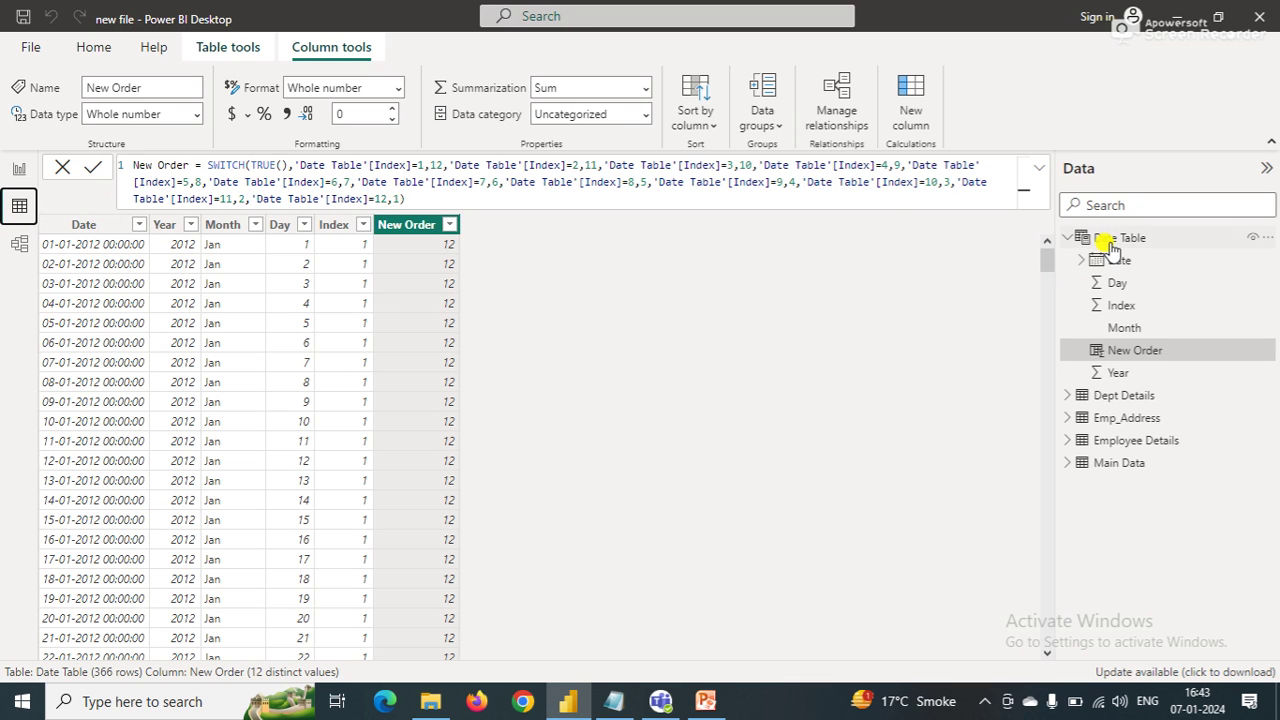
left_click(1110, 245)
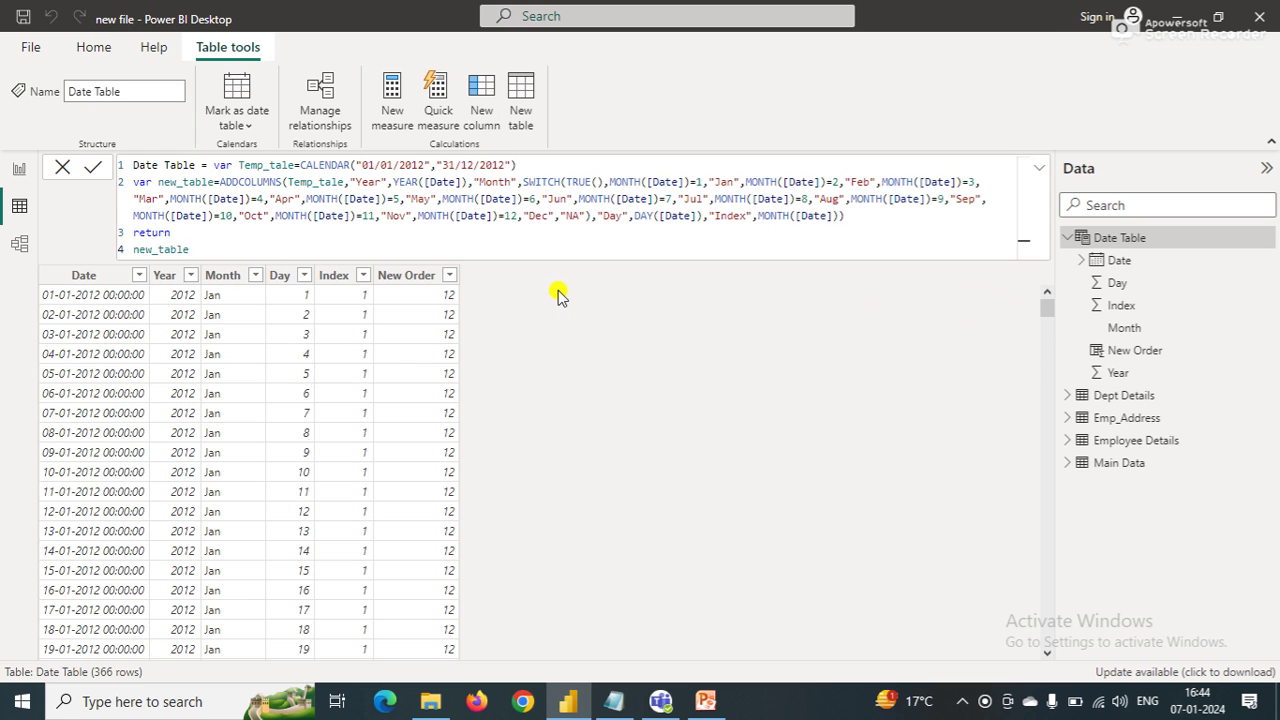
mouse_move(1135, 350)
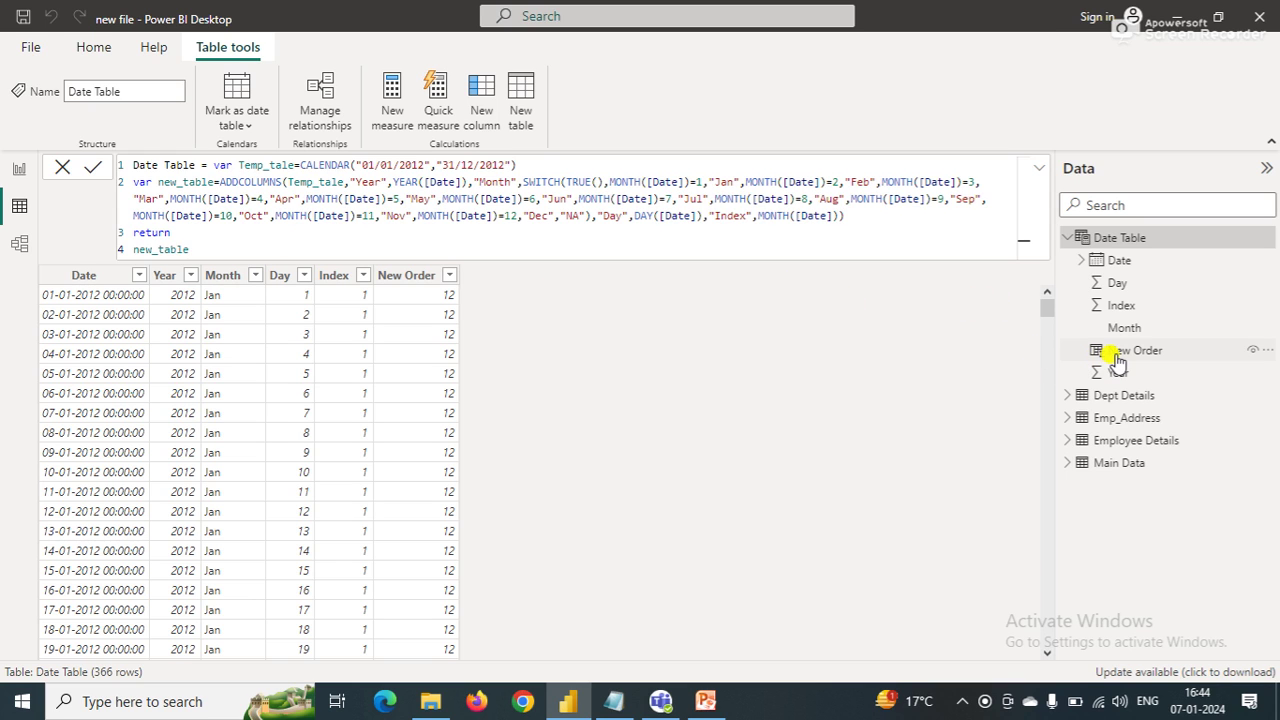
left_click(1117, 362)
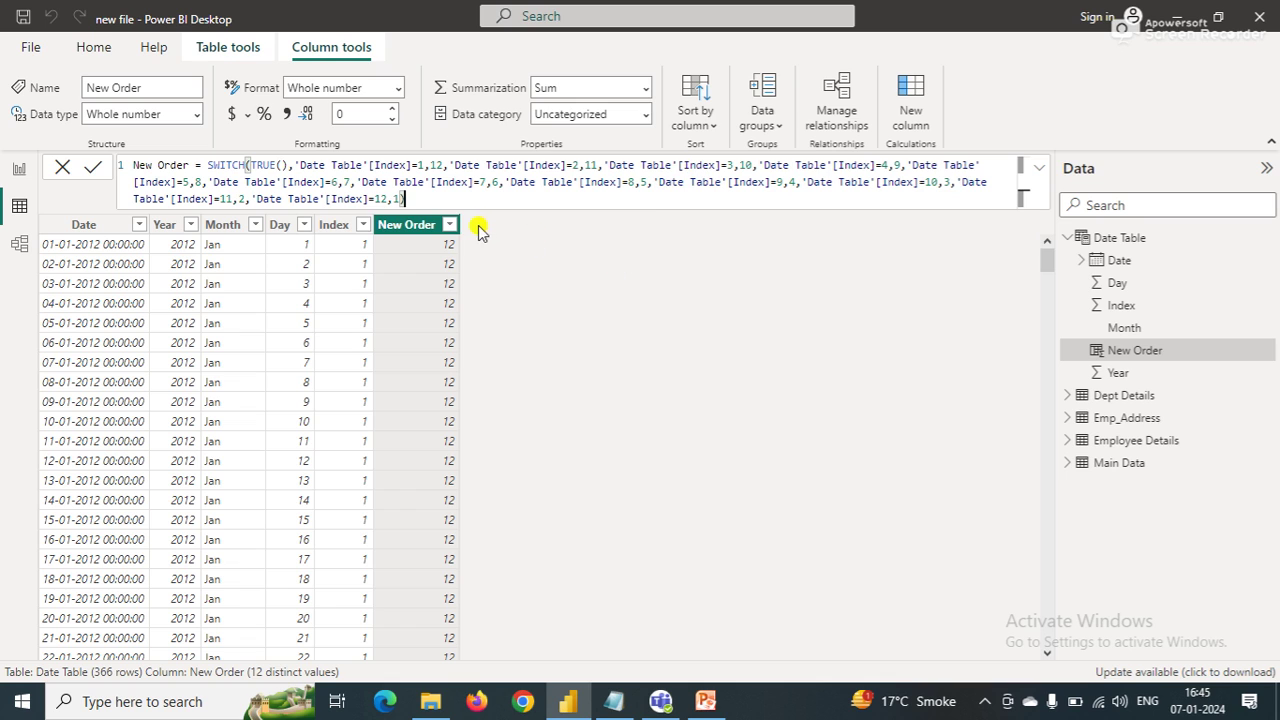
Click away from the New Order SWITCH formula (Index 1–12 mapped to 12–1) to stop editing.
left_click(417, 232)
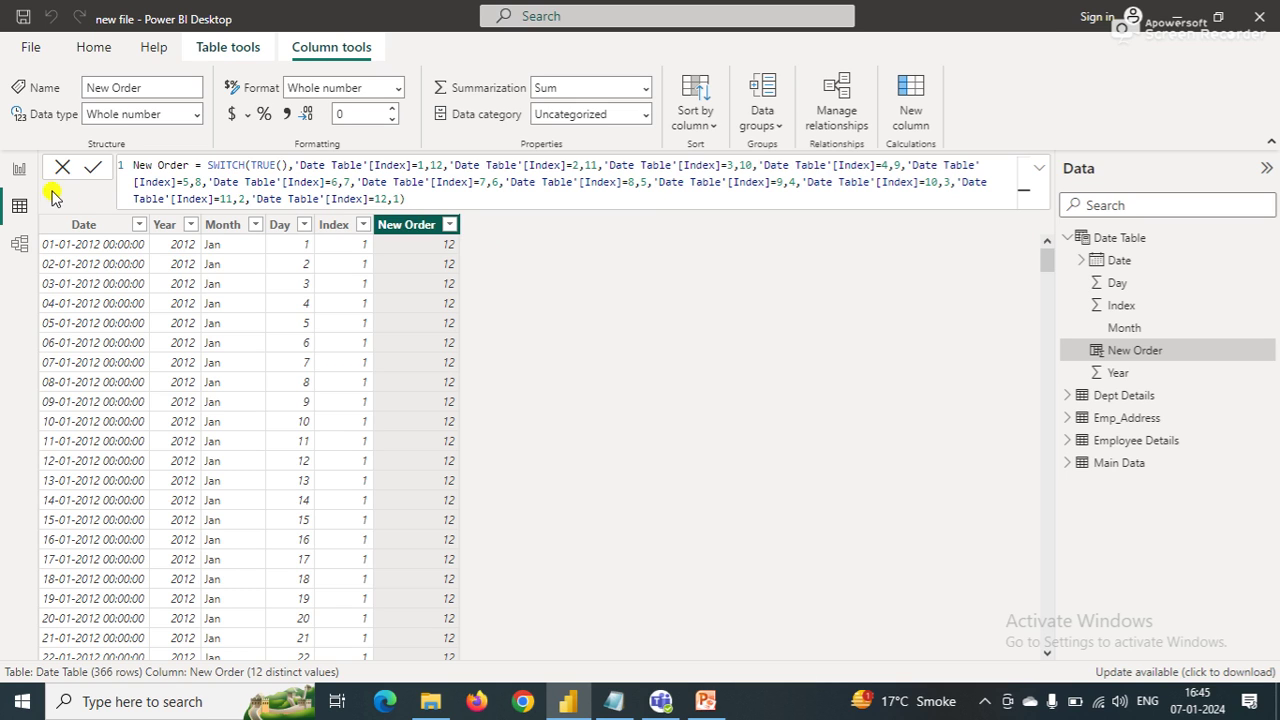
Back in Report view, sort the Month field by the New Order column.
left_click(20, 176)
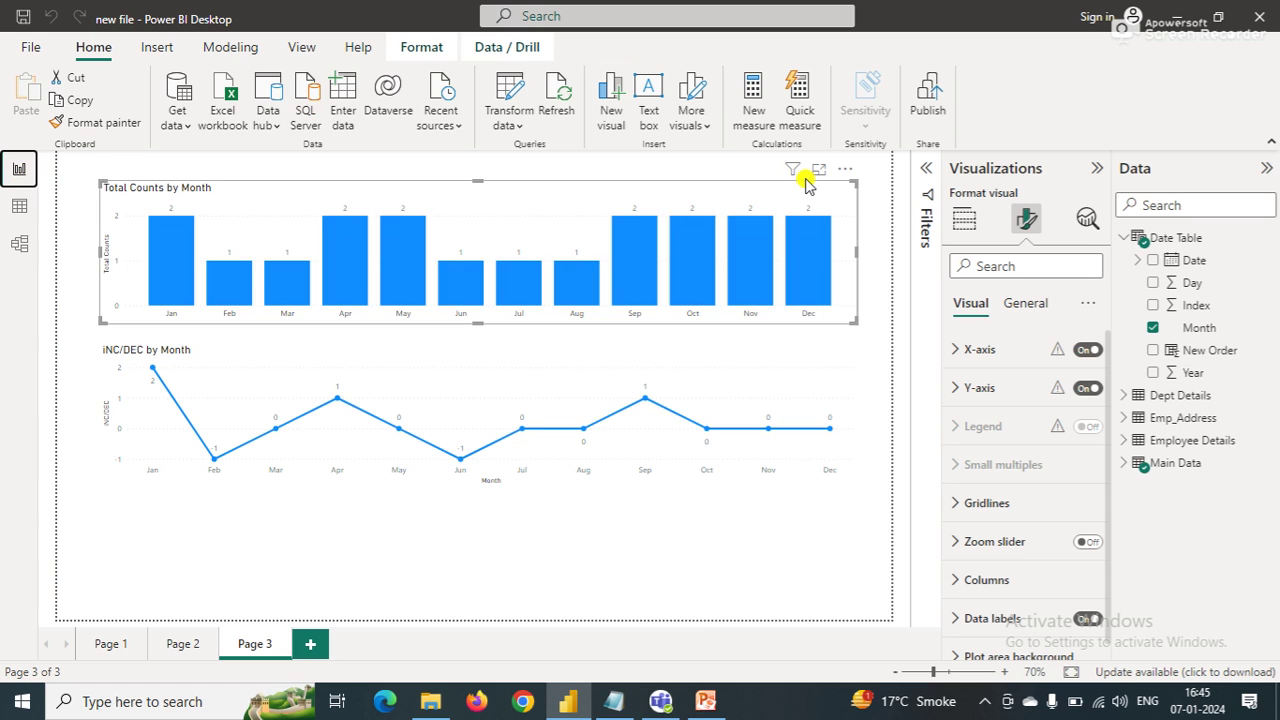
left_click(1222, 330)
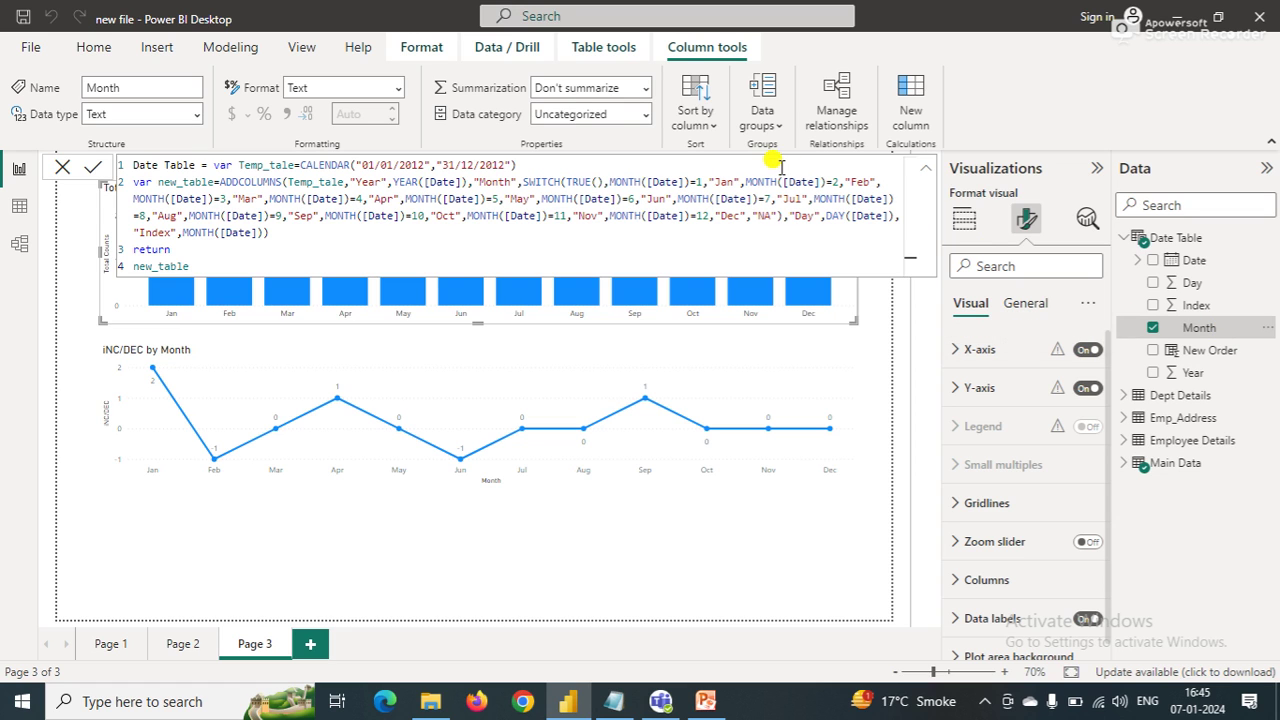
left_click(712, 133)
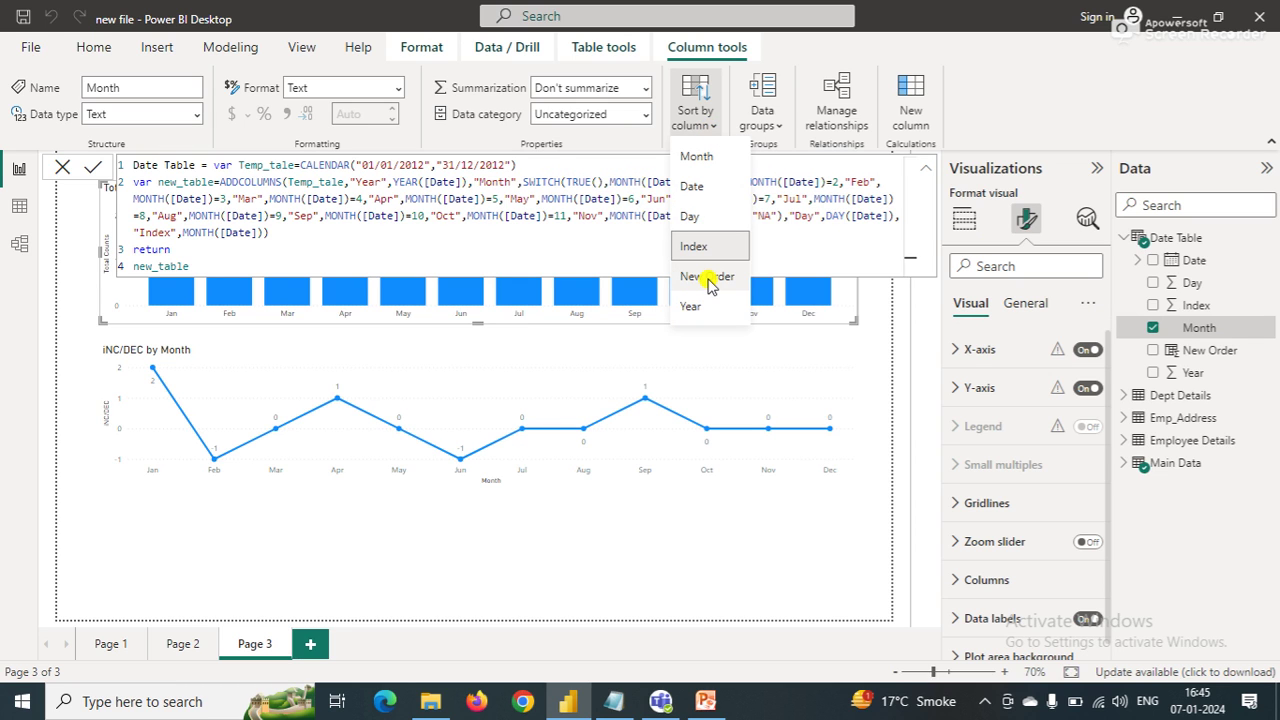
left_click(709, 283)
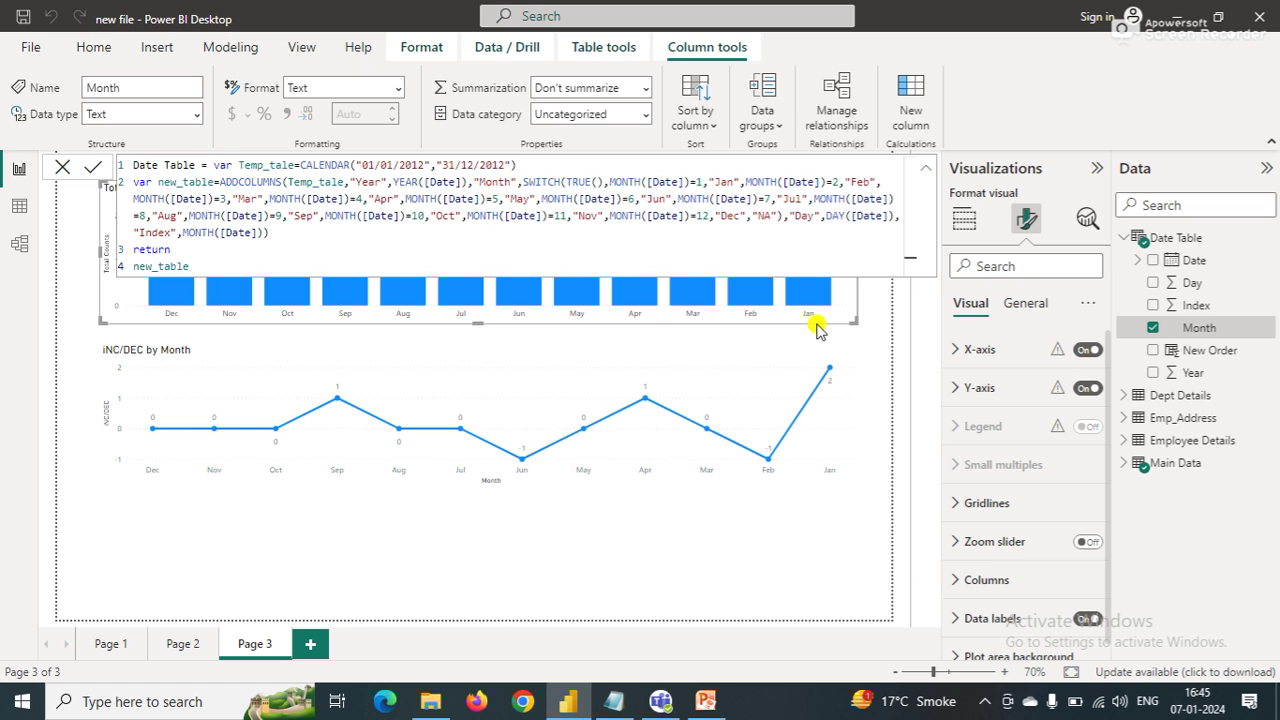
Deselect on the canvas so both charts show fully with months running Dec to Jan.
left_click(879, 316)
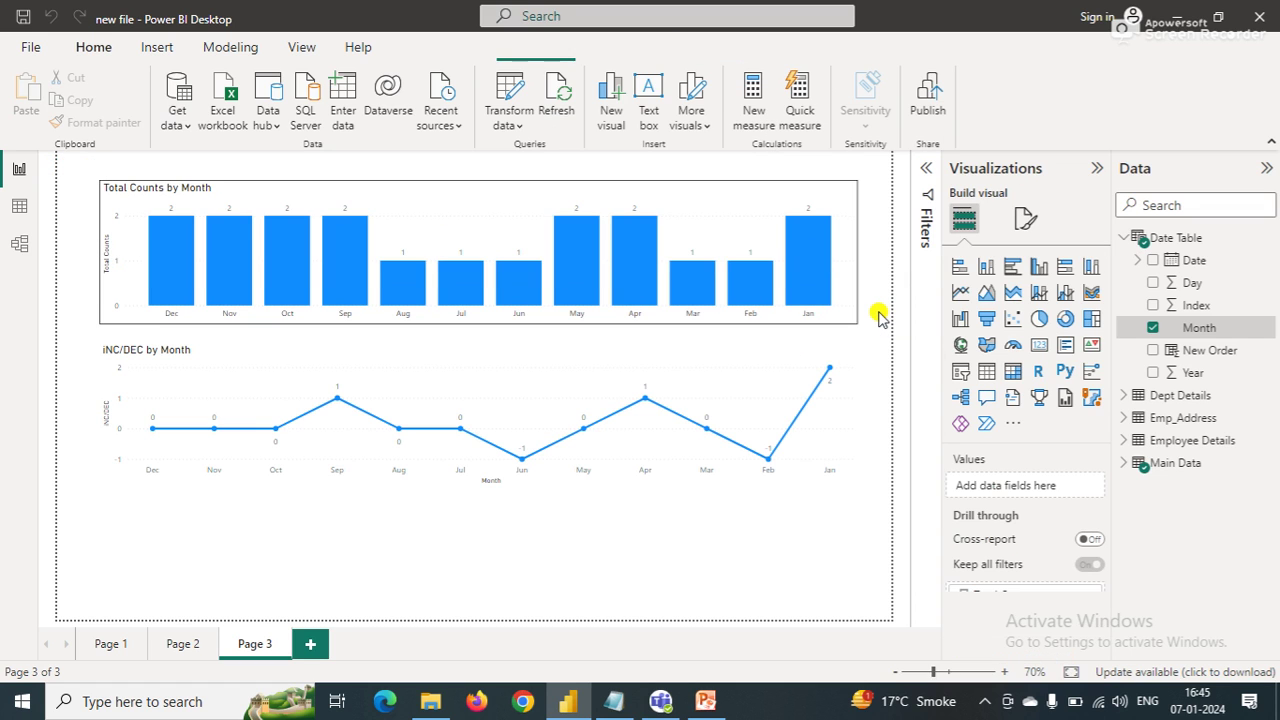